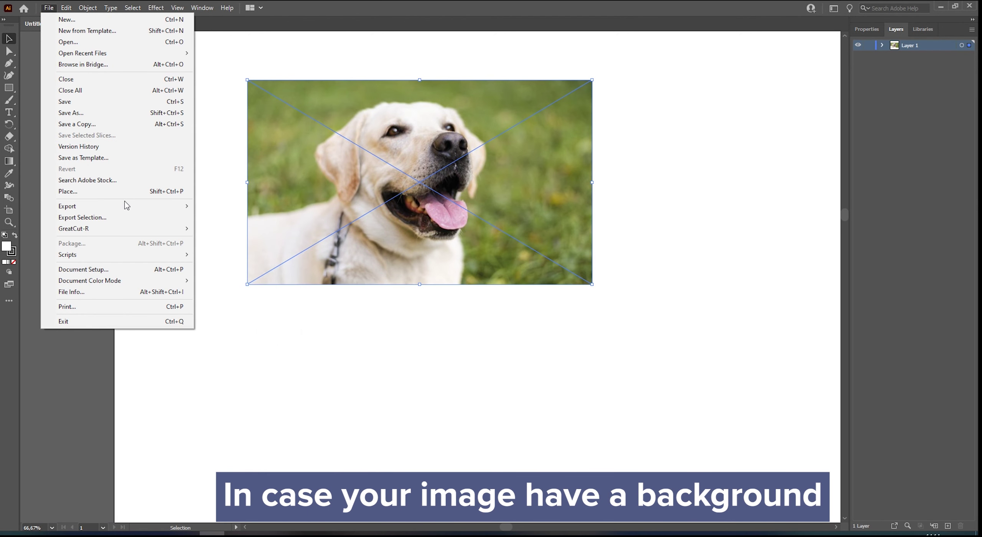
Calculate a GreatCut-R contour line for the dog photo, with the background recognition tolerance set to 20%.
{"action": "mouse_move", "coordinate": [130, 228]}
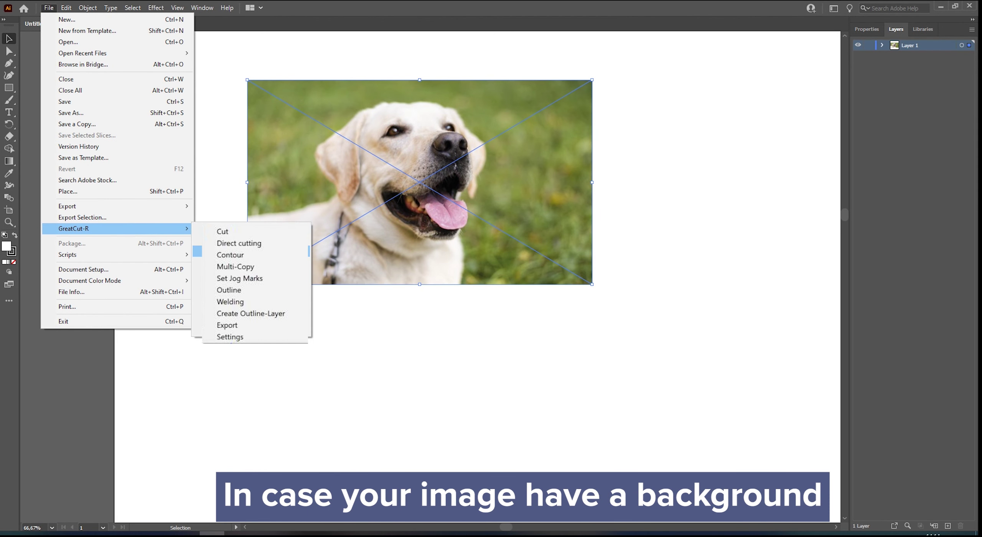
{"action": "left_click", "coordinate": [230, 254]}
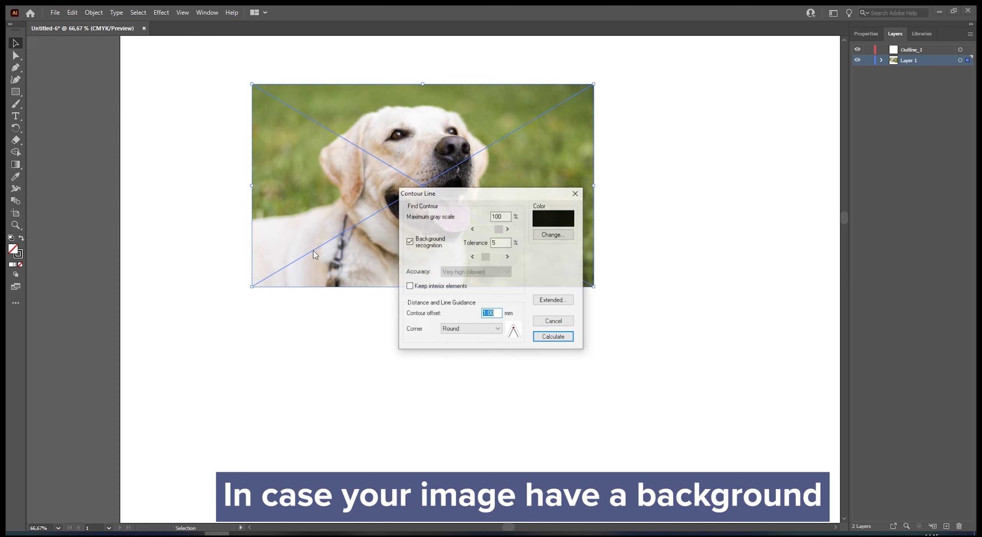
{"action": "double_click", "coordinate": [498, 243]}
{"action": "type", "text": "20"}
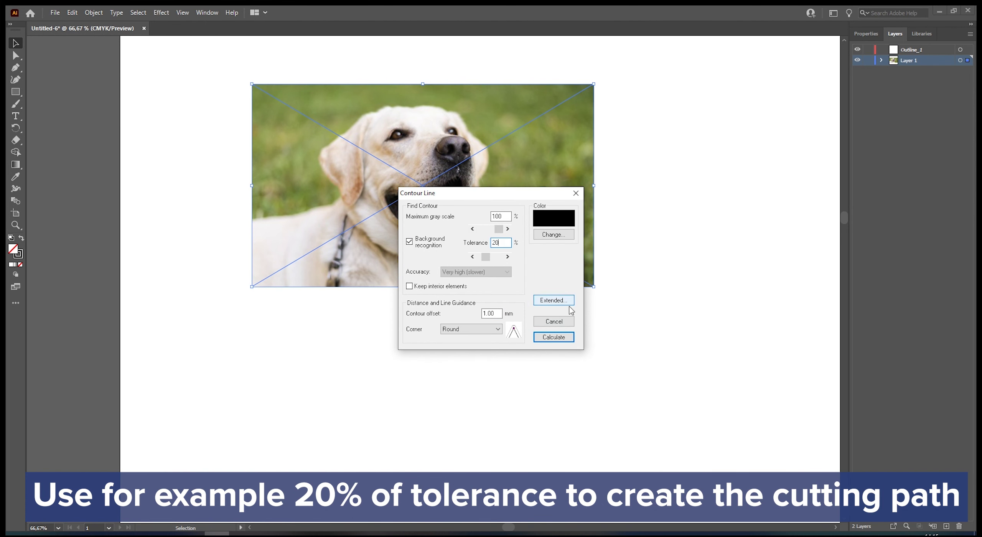
{"action": "left_click", "coordinate": [563, 336]}
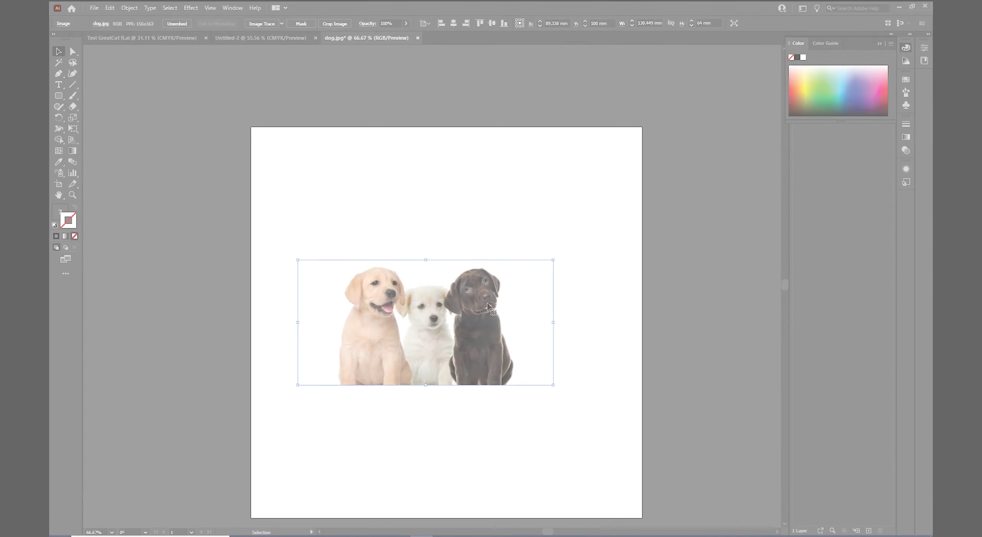
Calculate a GreatCut-R contour line around the three puppies with round corners and interior elements not kept.
{"action": "left_click", "coordinate": [94, 8]}
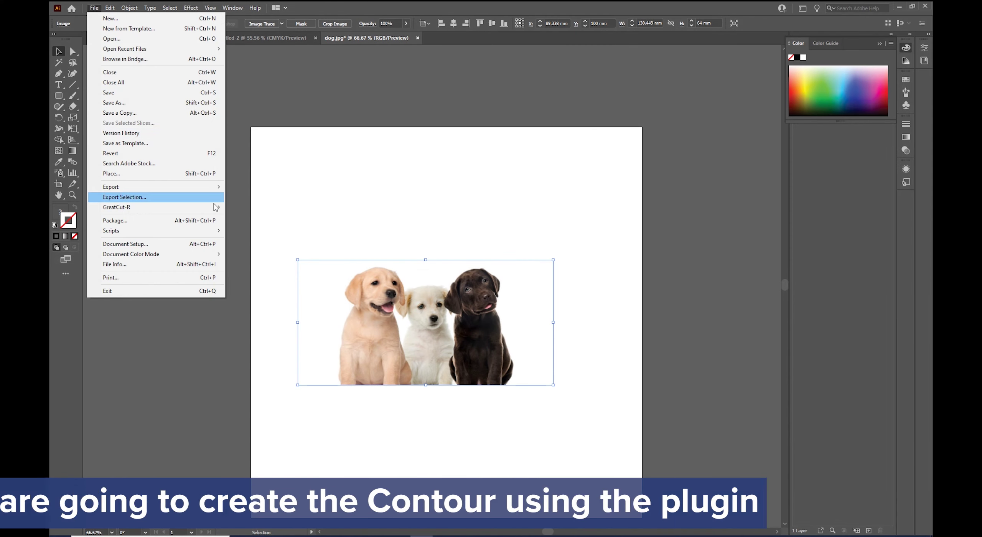
{"action": "mouse_move", "coordinate": [217, 209]}
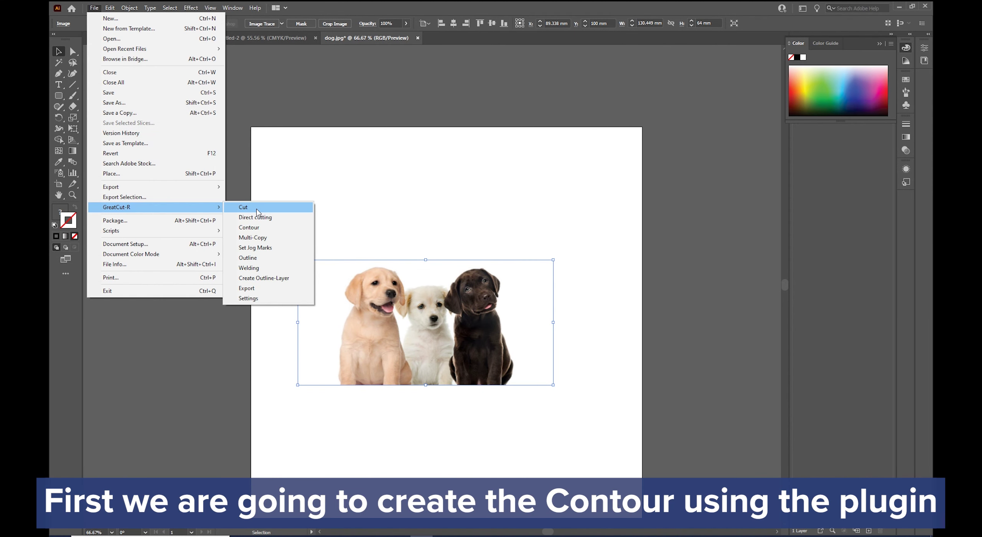
{"action": "left_click", "coordinate": [270, 227]}
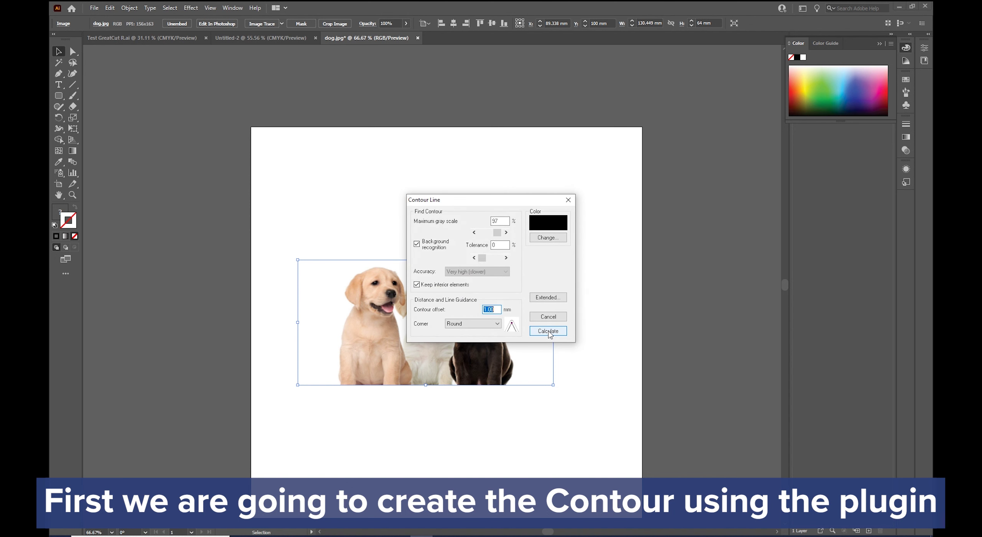
{"action": "left_click", "coordinate": [496, 324]}
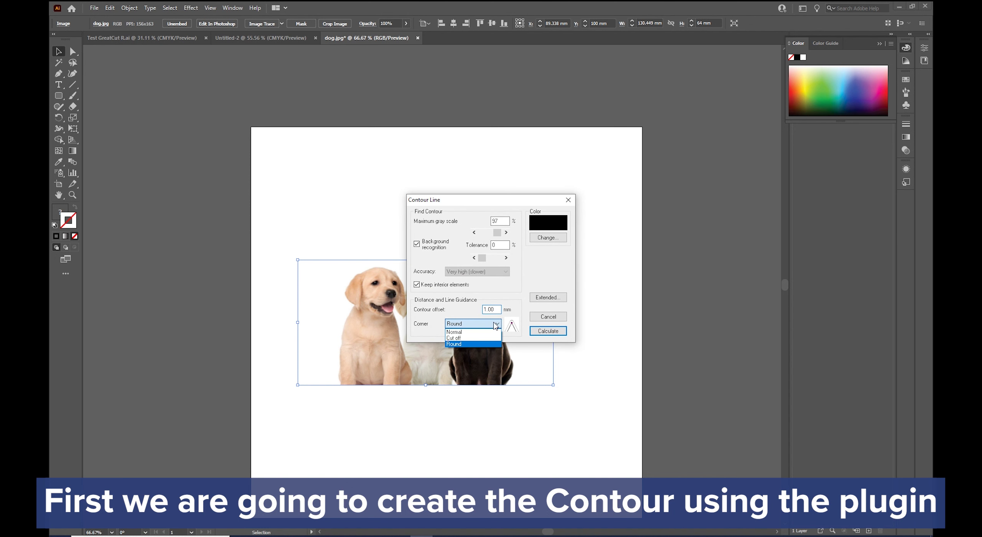
{"action": "left_click", "coordinate": [495, 324]}
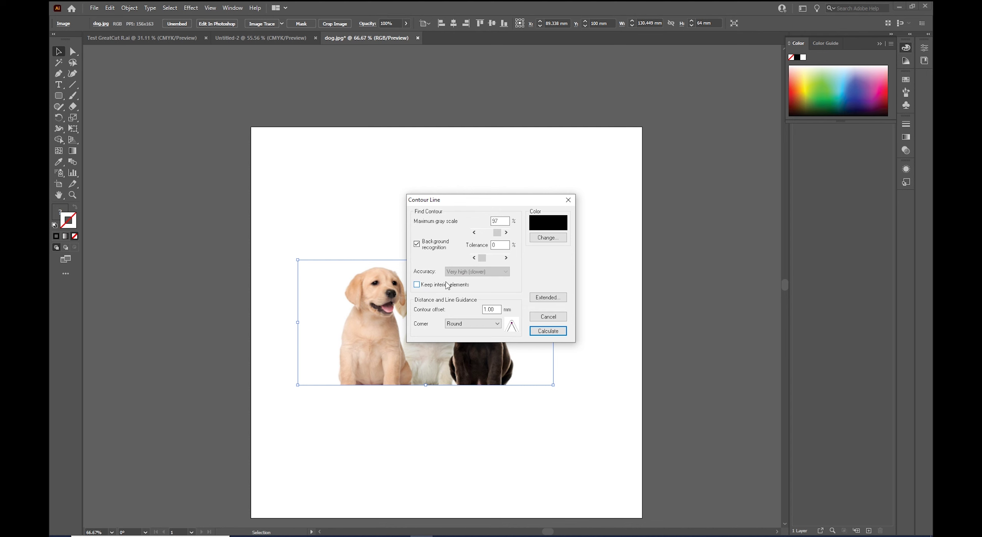
{"action": "left_click", "coordinate": [557, 330]}
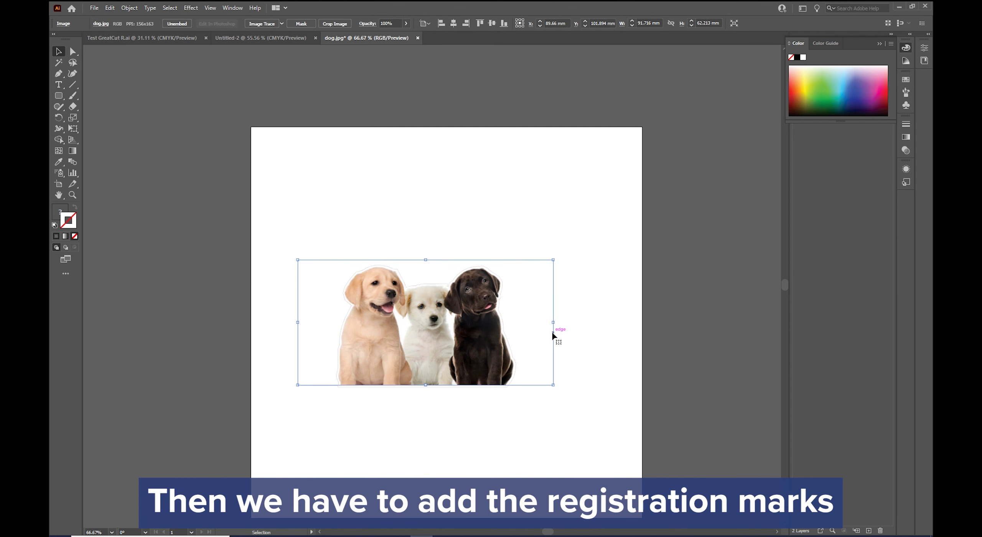
Add GreatCut-R registration marks around the puppies image and its contour line.
{"action": "left_click", "coordinate": [577, 338]}
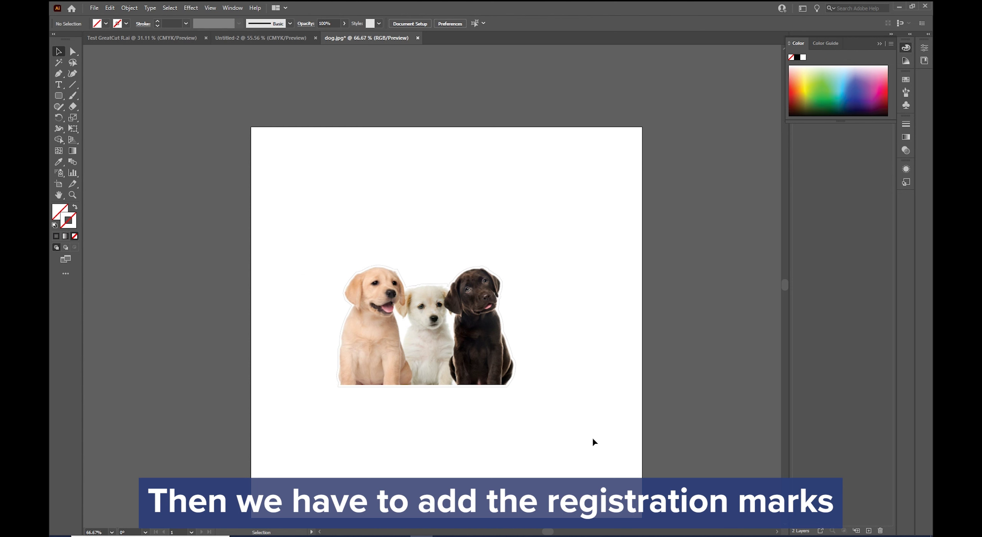
{"action": "left_click_drag", "start_coordinate": [592, 439], "coordinate": [208, 162]}
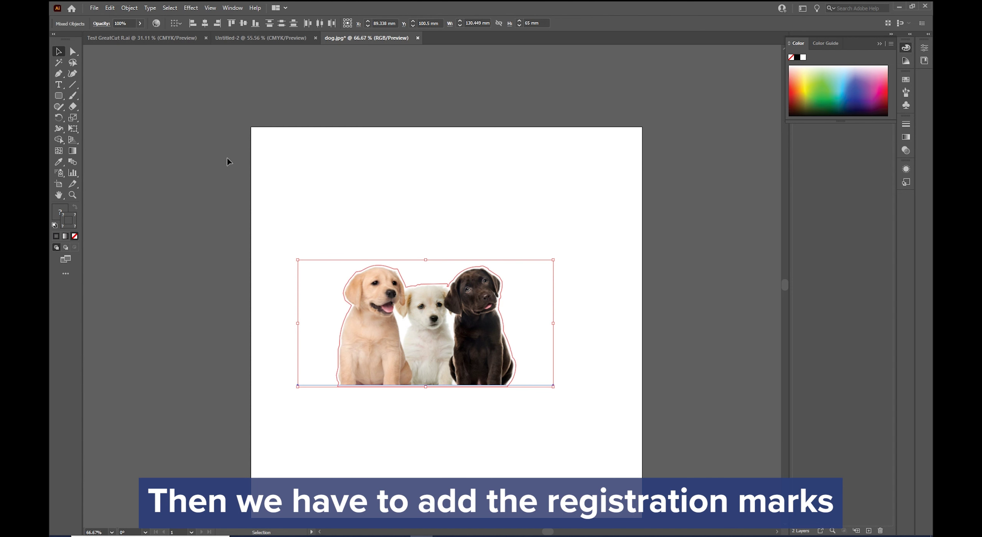
{"action": "left_click", "coordinate": [94, 7]}
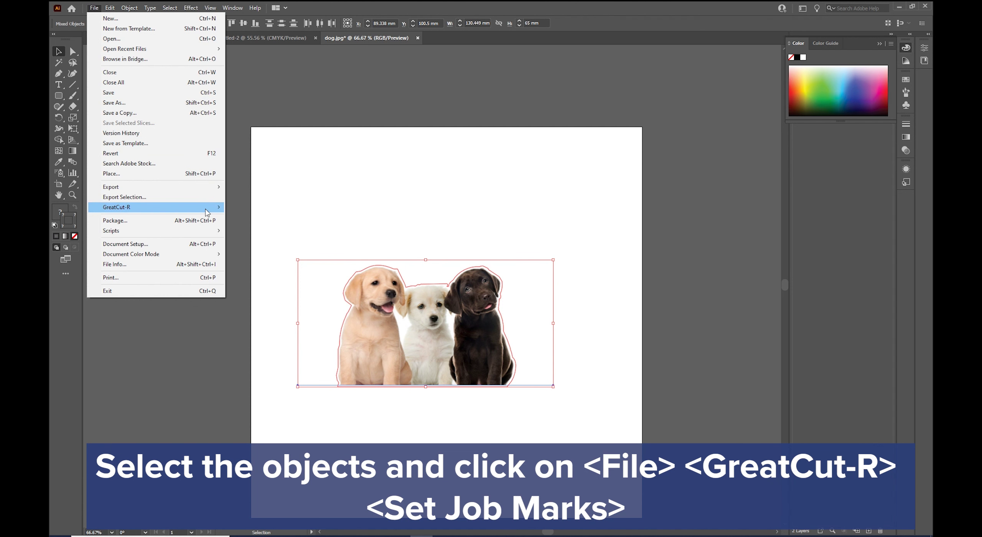
{"action": "mouse_move", "coordinate": [206, 211]}
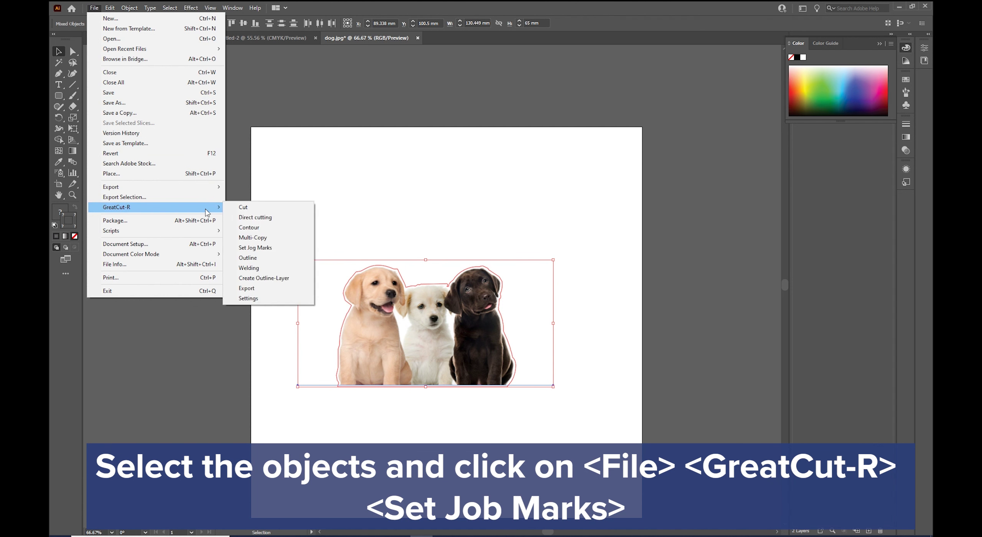
{"action": "left_click", "coordinate": [295, 249]}
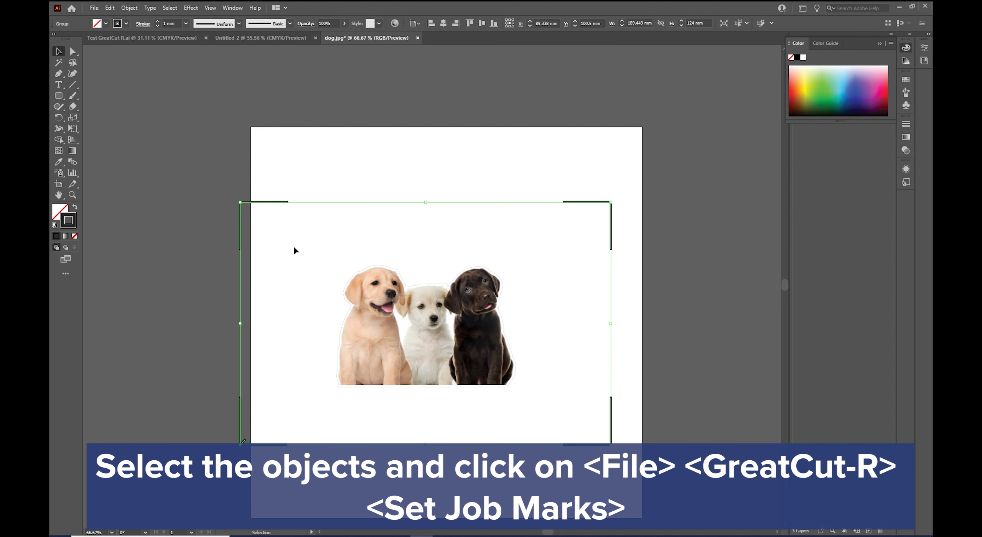
{"action": "left_click", "coordinate": [147, 162]}
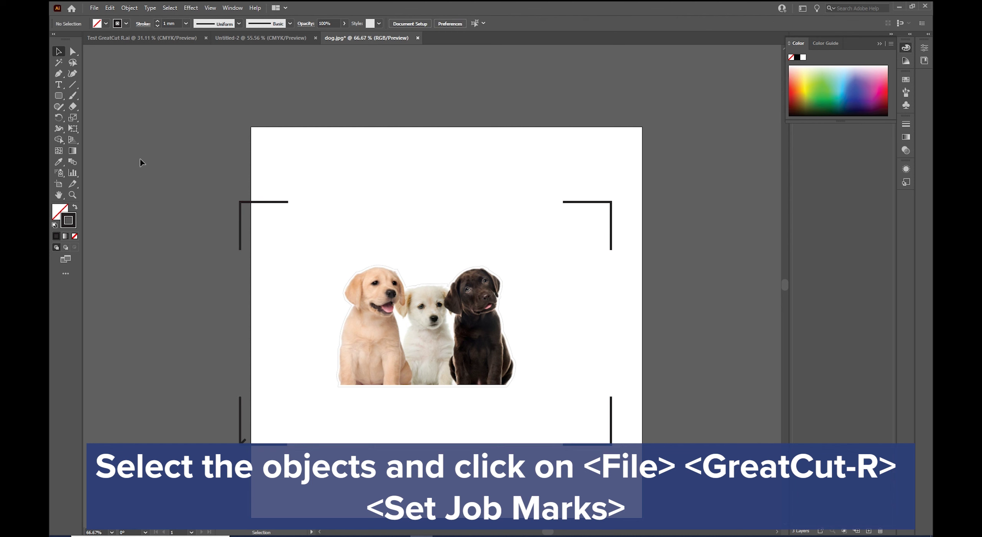
Resize the artboard to about 196 x 134 mm so it closely encloses all the registration marks.
{"action": "left_click", "coordinate": [59, 185]}
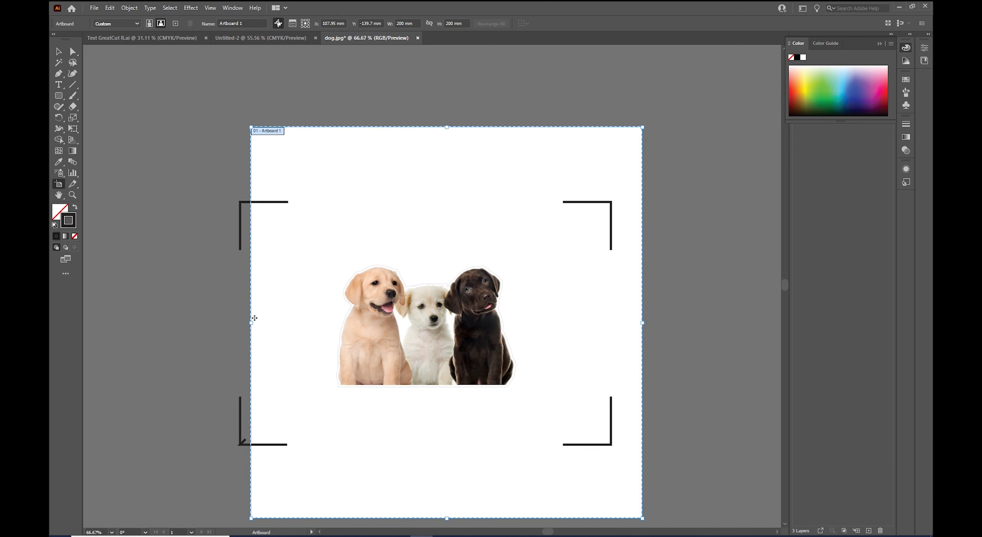
{"action": "left_click_drag", "start_coordinate": [251, 322], "coordinate": [213, 322]}
{"action": "left_click_drag", "start_coordinate": [428, 127], "coordinate": [433, 190]}
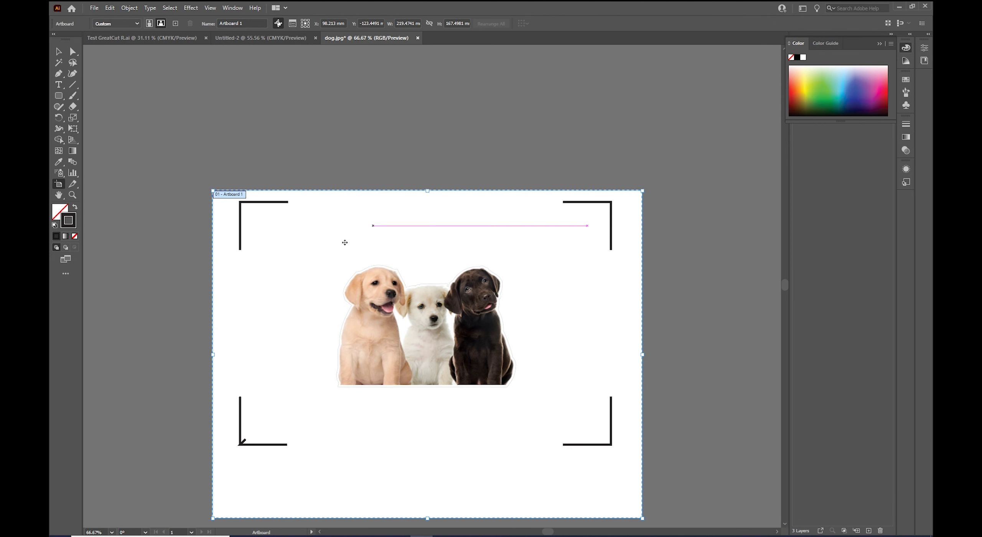
{"action": "scroll", "coordinate": [344, 241], "scroll_direction": "down", "scroll_amount": 1}
{"action": "left_click_drag", "start_coordinate": [427, 496], "coordinate": [427, 430]}
{"action": "left_click_drag", "start_coordinate": [642, 303], "coordinate": [616, 303]}
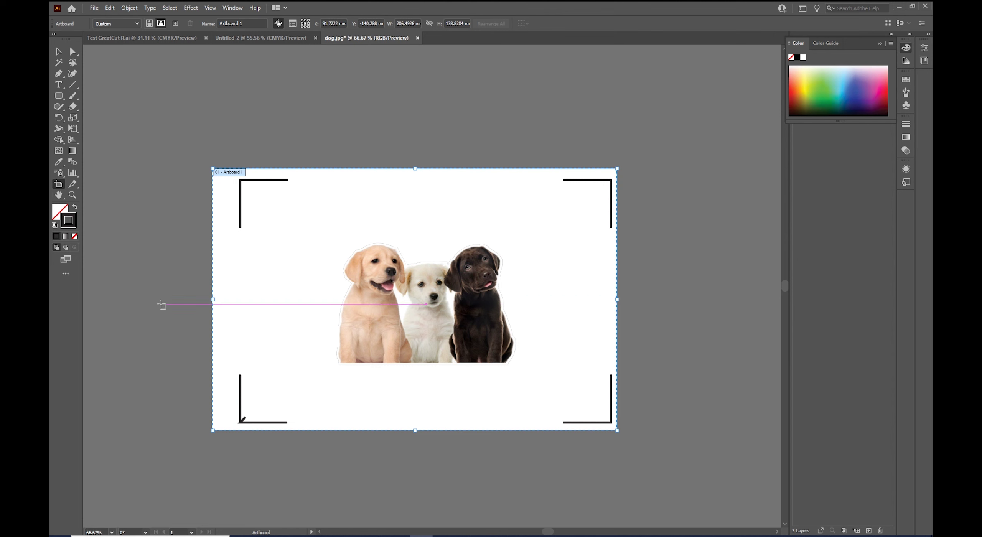
{"action": "left_click_drag", "start_coordinate": [213, 302], "coordinate": [234, 303]}
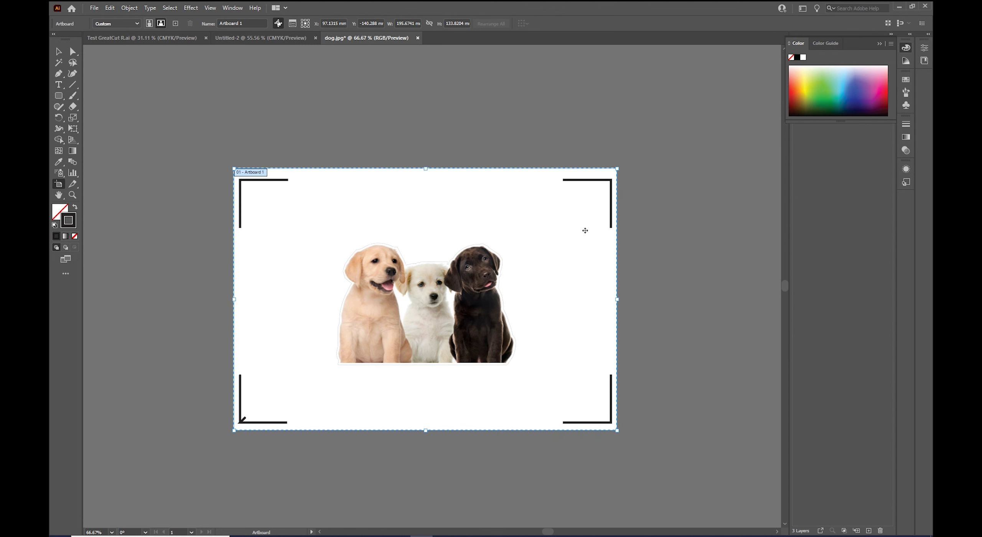
{"action": "key", "text": "Escape"}
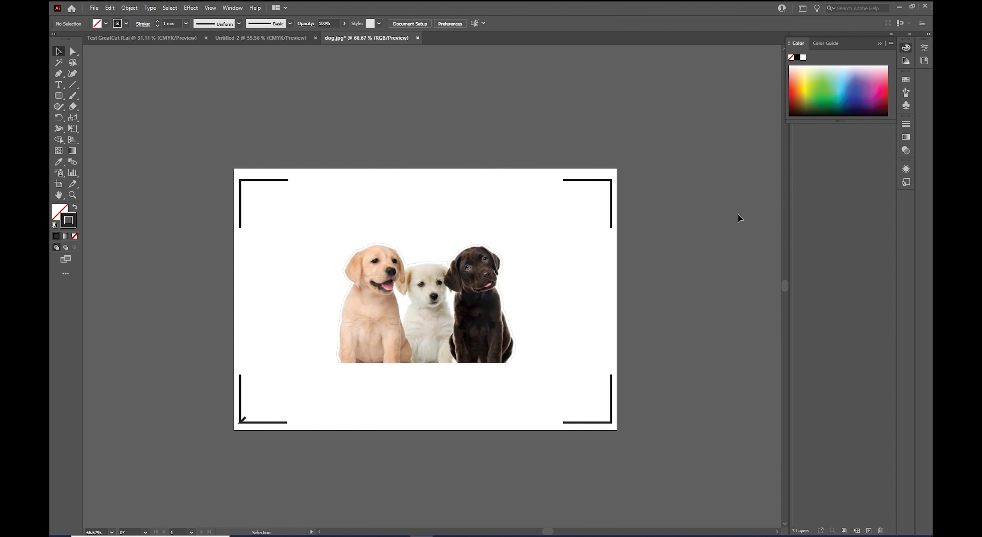
Hide the Outline_1 layer and save the document on the computer as an Adobe PDF named "dog print".
{"action": "left_click", "coordinate": [907, 90]}
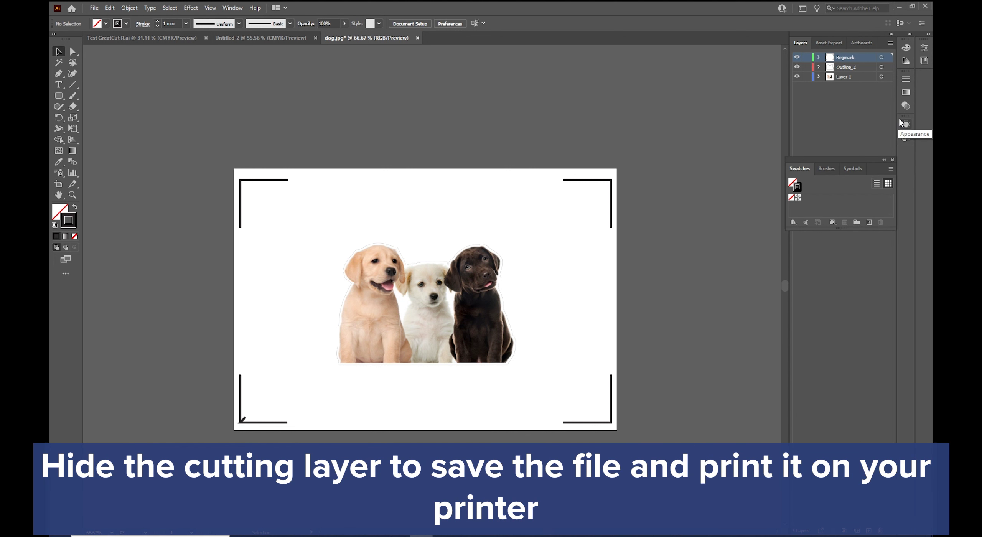
{"action": "left_click", "coordinate": [797, 68]}
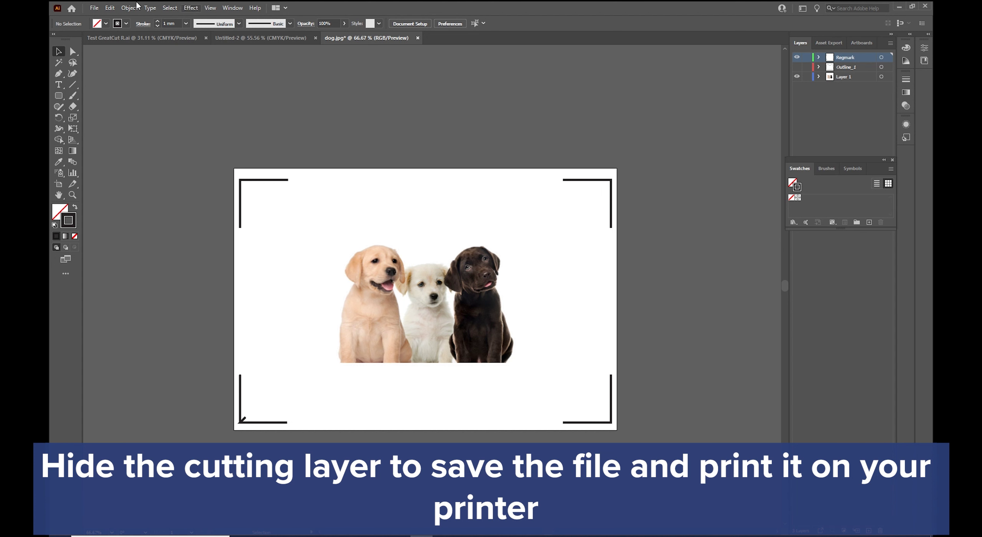
{"action": "left_click", "coordinate": [94, 8]}
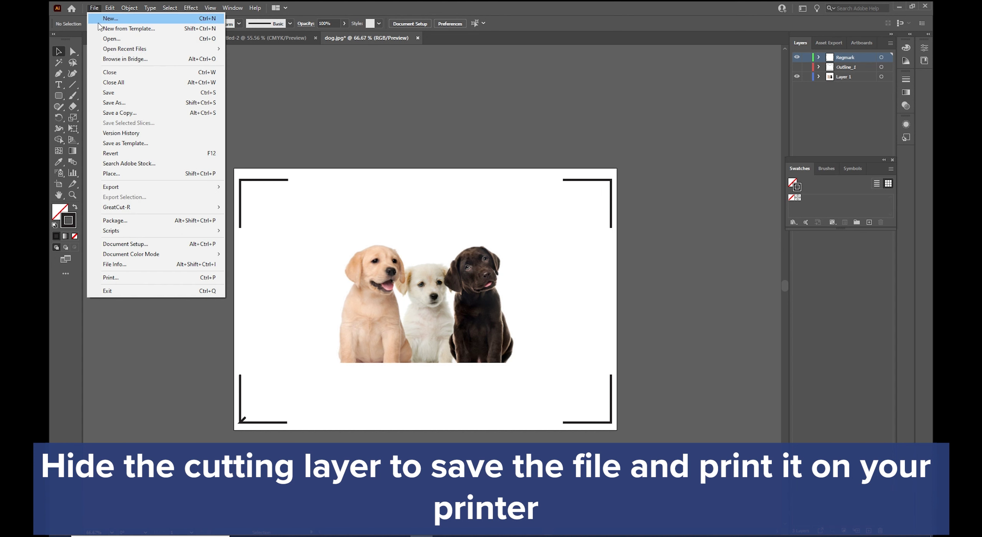
{"action": "left_click", "coordinate": [135, 104]}
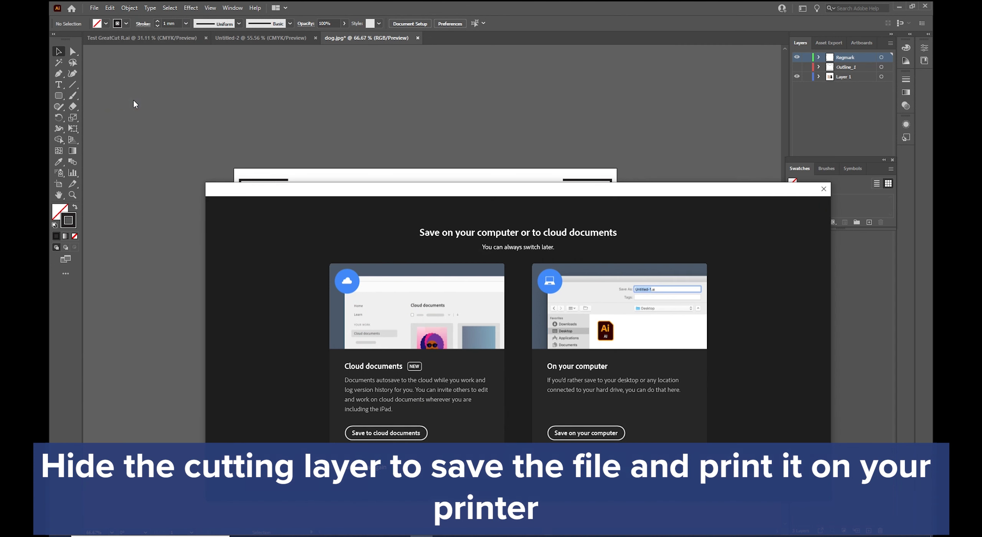
{"action": "left_click", "coordinate": [590, 433]}
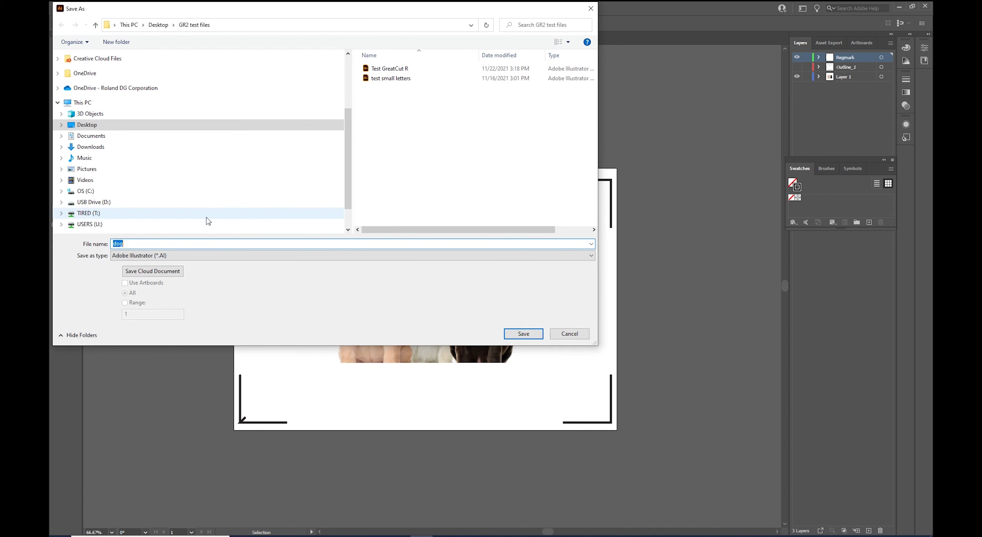
{"action": "left_click", "coordinate": [201, 257]}
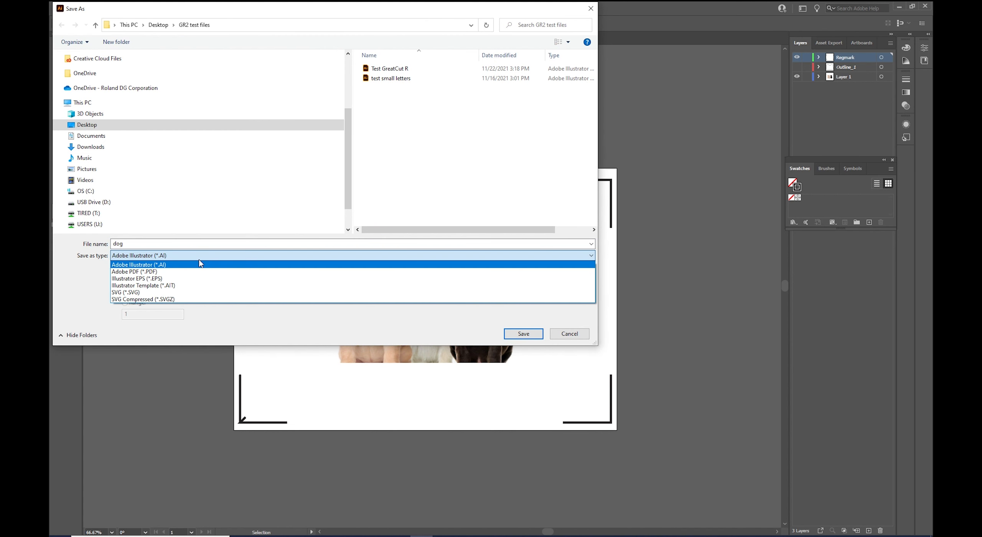
{"action": "left_click", "coordinate": [200, 272]}
{"action": "key", "text": "shift+Tab"}
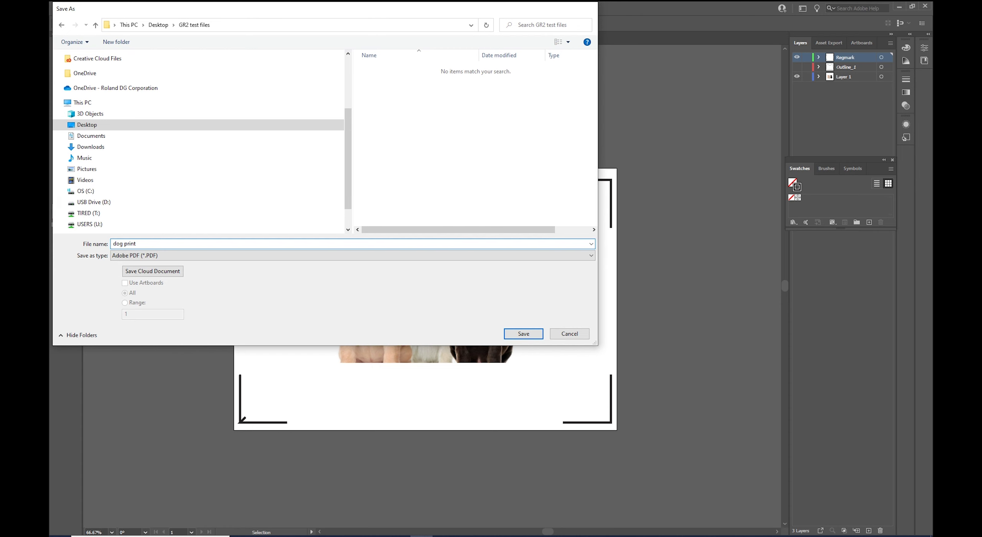
{"action": "key", "text": "Return"}
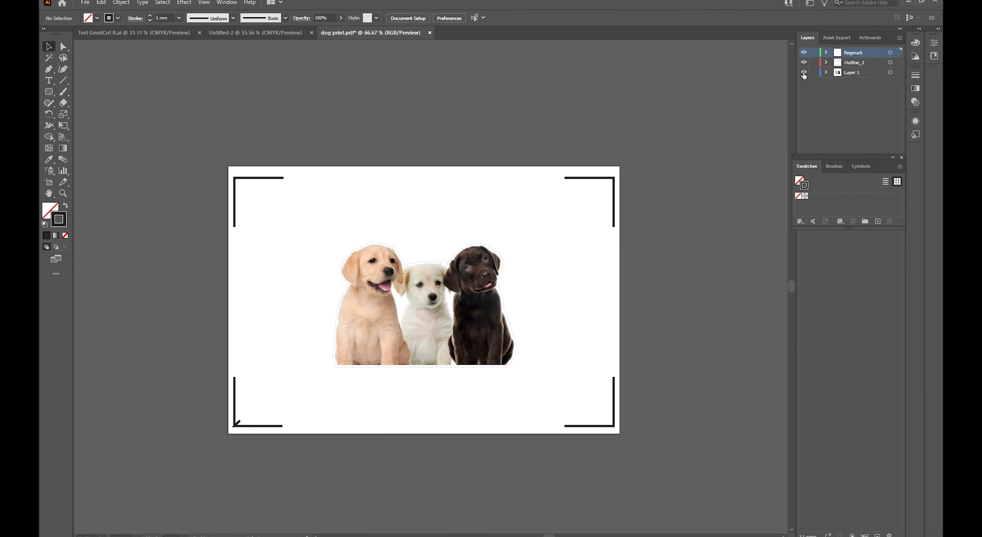
Hide the printing layer, Layer 1, and check the cutting outline by selecting and deselecting it.
{"action": "left_click", "coordinate": [803, 73]}
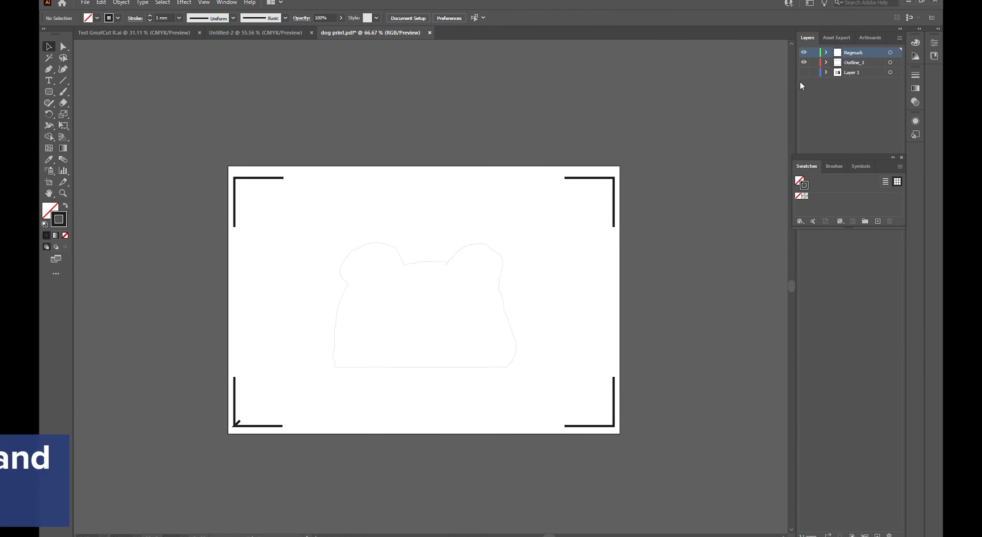
{"action": "left_click", "coordinate": [506, 320]}
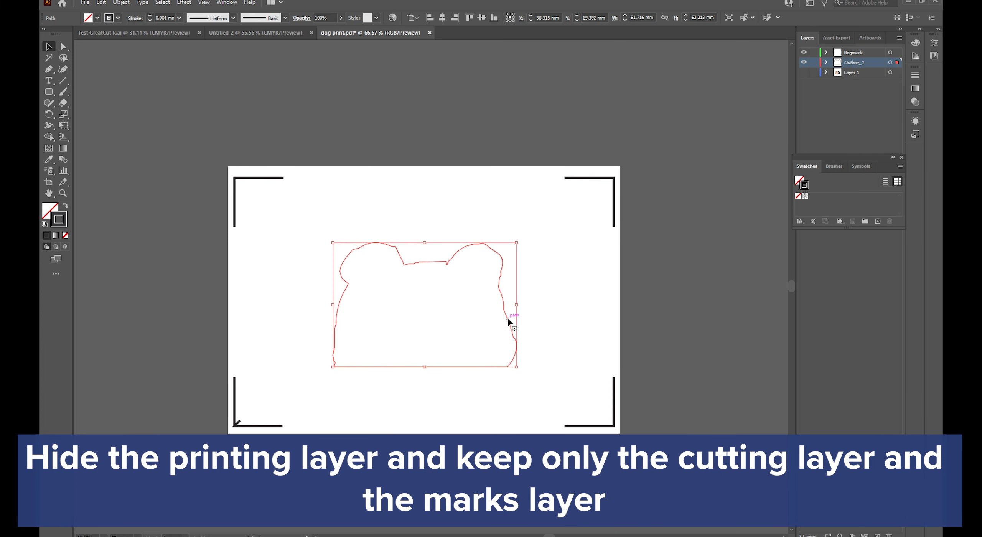
{"action": "left_click", "coordinate": [646, 431]}
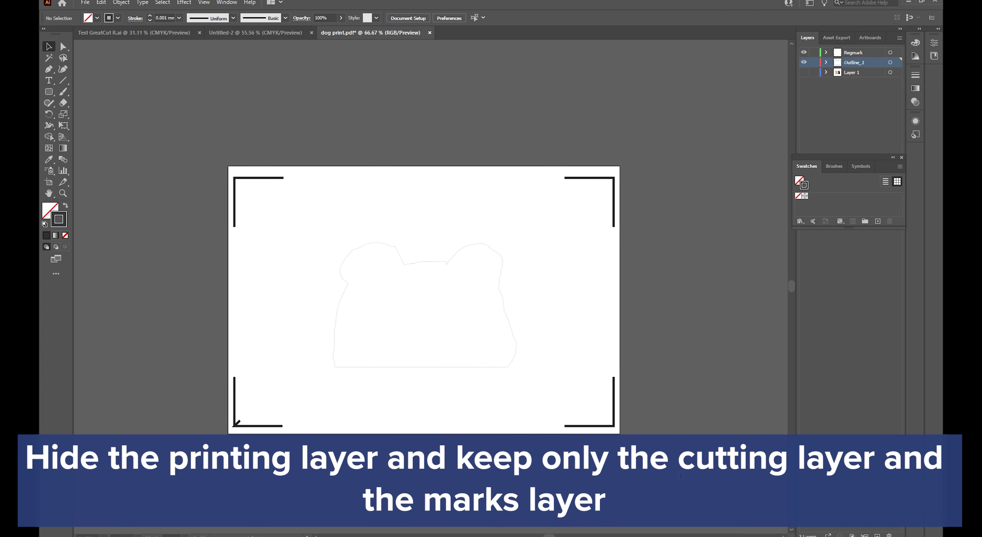
Send the cutting outline together with the registration marks to GreatCut-R for cutting, and deselect the imported job there.
{"action": "key", "text": "ctrl+a"}
{"action": "left_click", "coordinate": [85, 3]}
{"action": "mouse_move", "coordinate": [135, 207]}
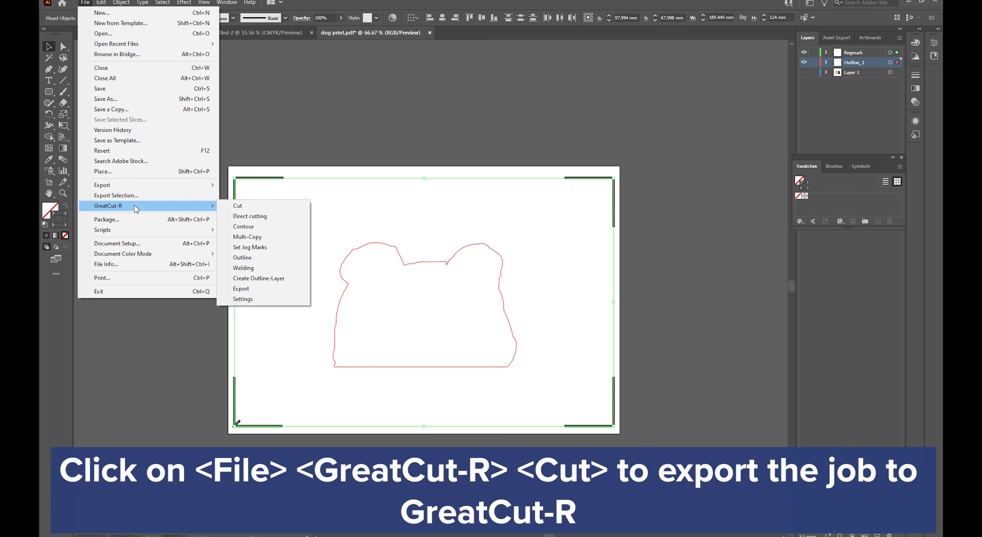
{"action": "left_click", "coordinate": [246, 207]}
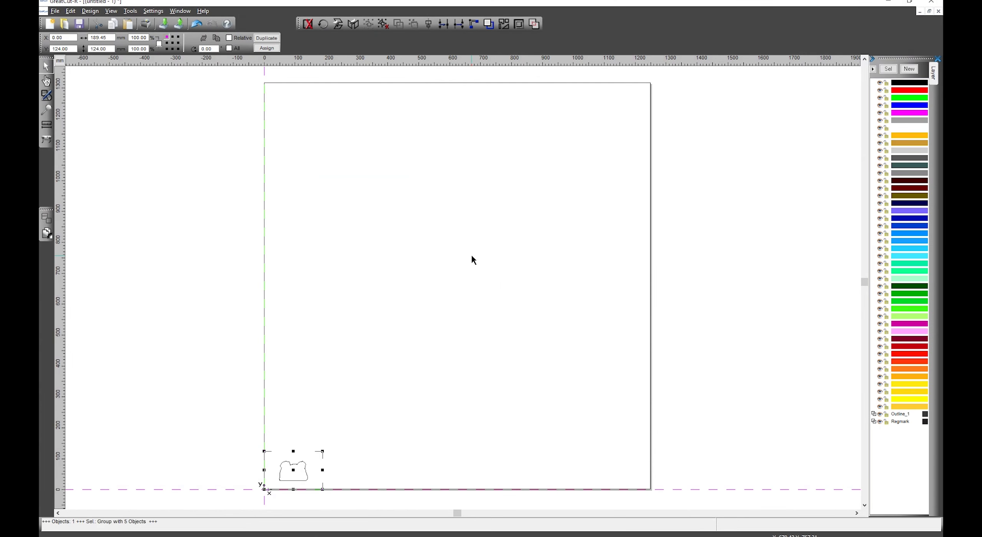
{"action": "left_click", "coordinate": [355, 400]}
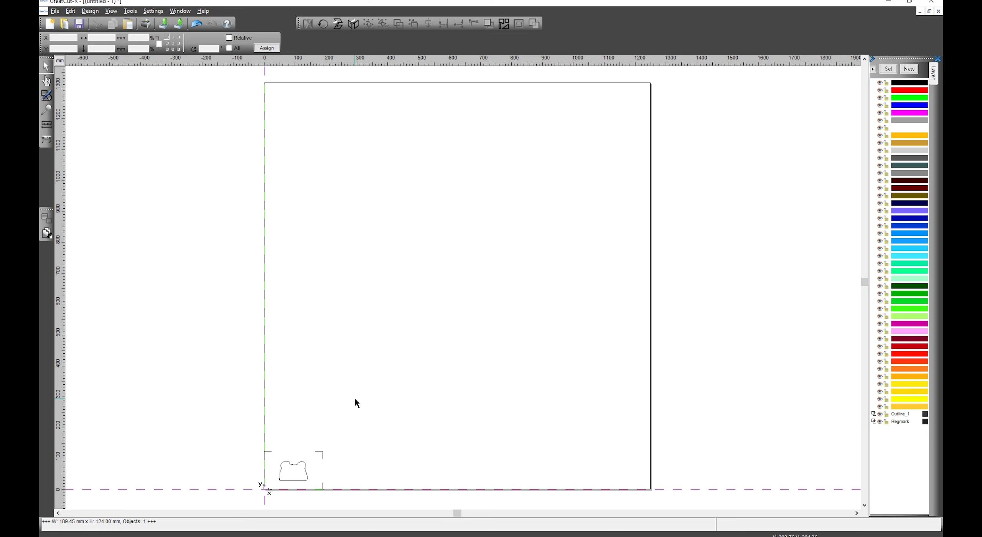
Open the output settings for the imported cutting job on the Roland GR2-640 and read the material size from the cutter.
{"action": "scroll", "coordinate": [291, 500], "scroll_direction": "up", "scroll_amount": 5}
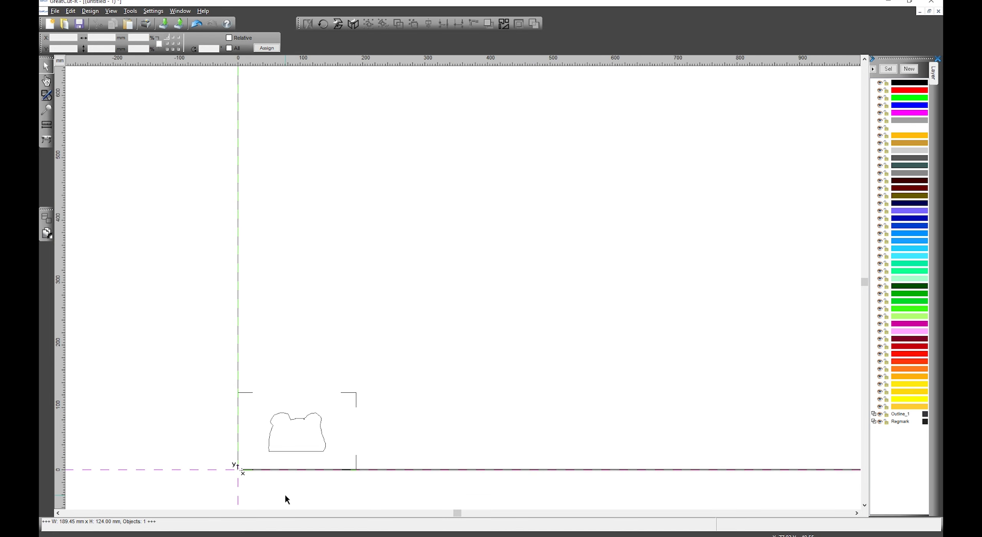
{"action": "left_click", "coordinate": [55, 11]}
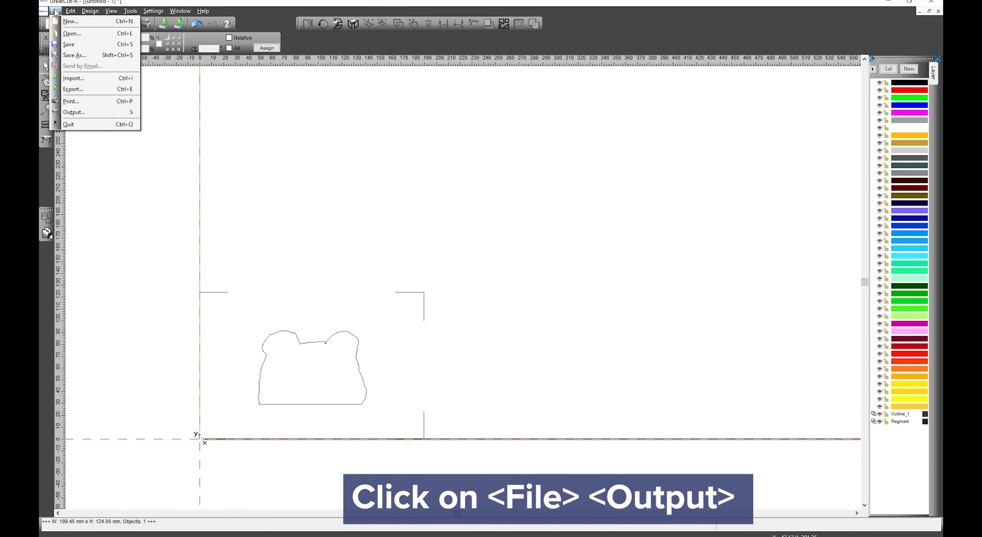
{"action": "left_click", "coordinate": [74, 112]}
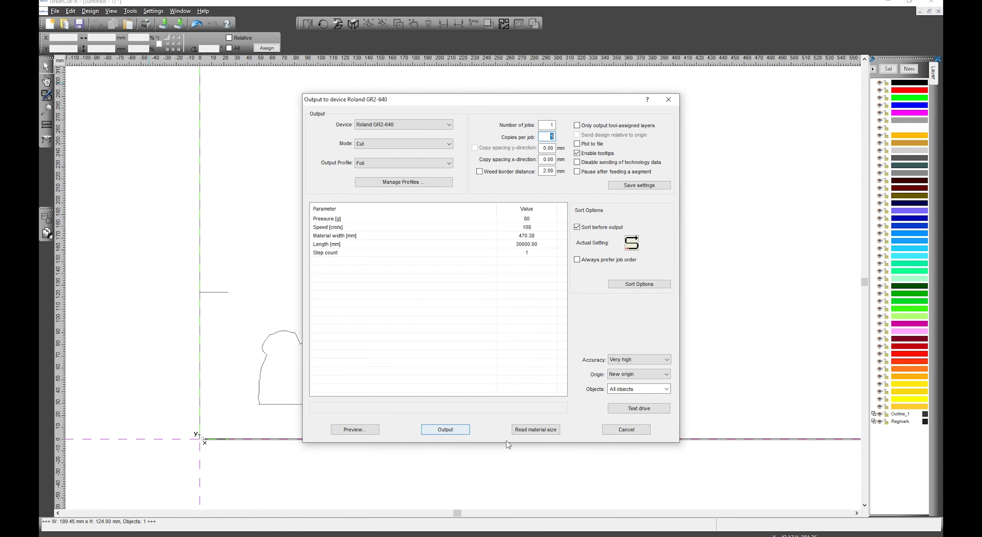
{"action": "left_click", "coordinate": [514, 432]}
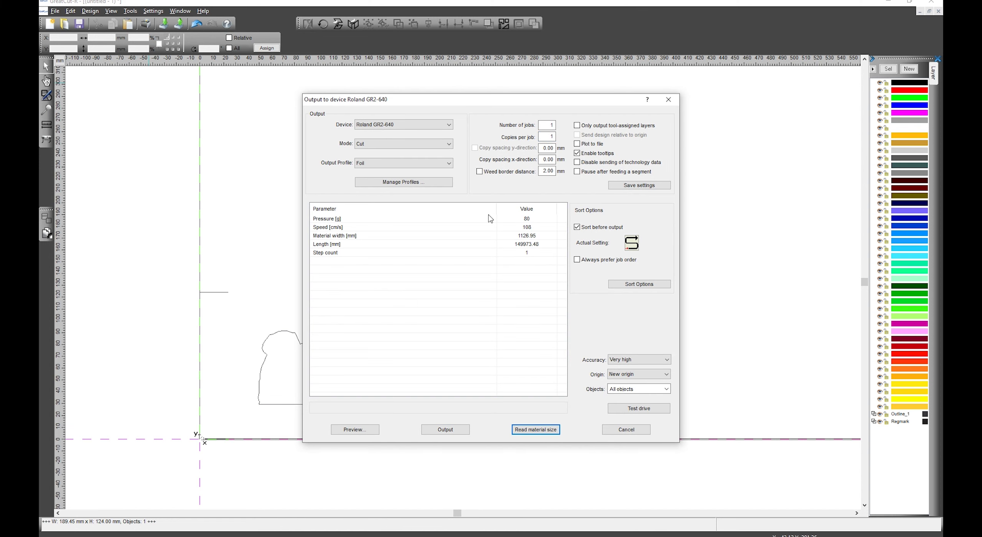
Switch the output mode to Cut with AAS and read the material size again for this mode.
{"action": "left_click", "coordinate": [429, 148]}
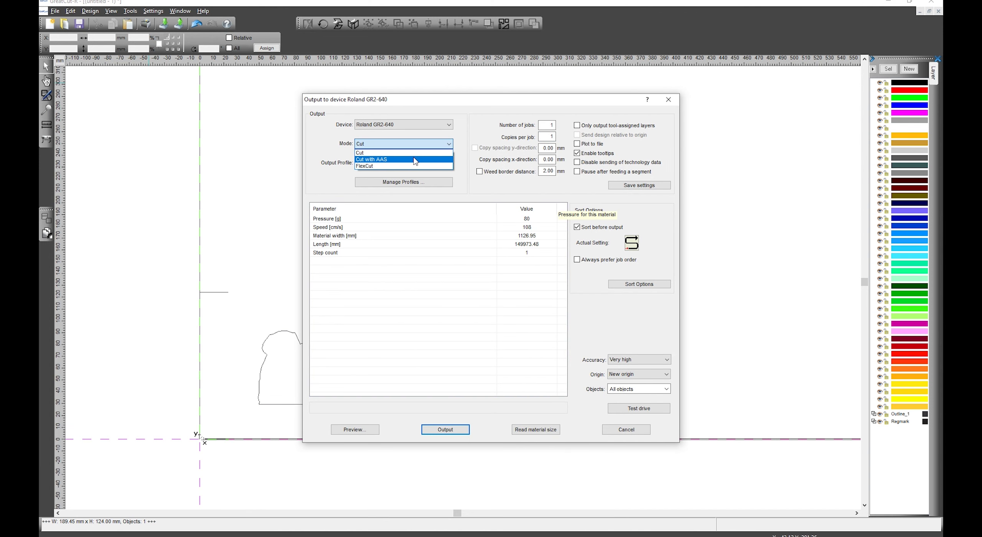
{"action": "left_click", "coordinate": [415, 160]}
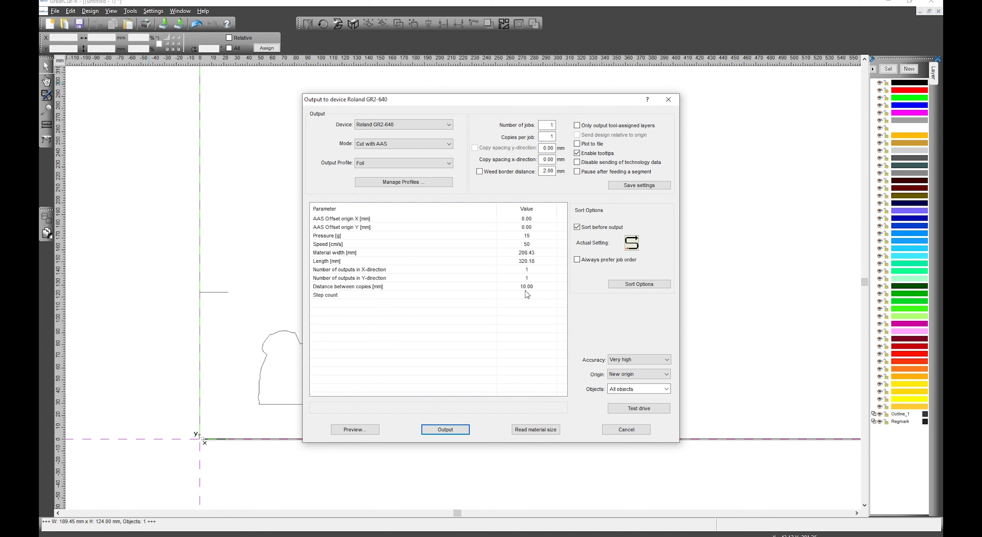
{"action": "left_click", "coordinate": [536, 430]}
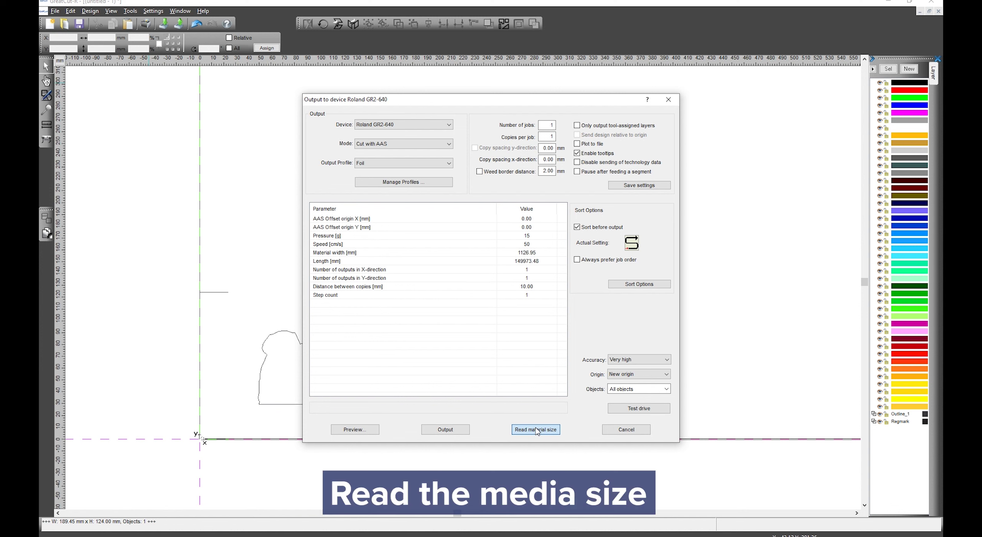
Set the cutting pressure to 55 g and the speed to 30 cm/s, and request a preview of the output.
{"action": "left_click", "coordinate": [527, 235]}
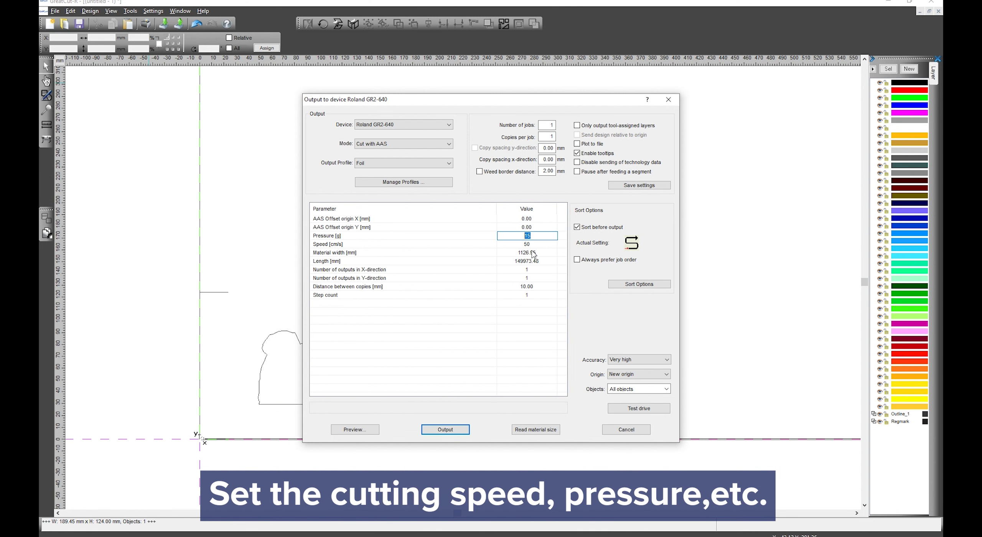
{"action": "type", "text": "55"}
{"action": "key", "text": "Return"}
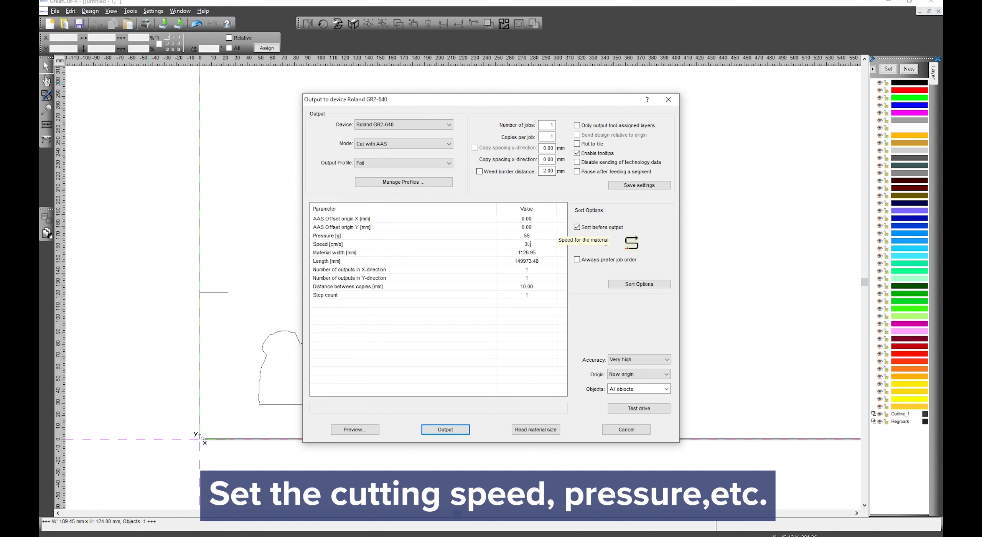
{"action": "type", "text": "30"}
{"action": "key", "text": "Return"}
{"action": "left_click", "coordinate": [527, 277]}
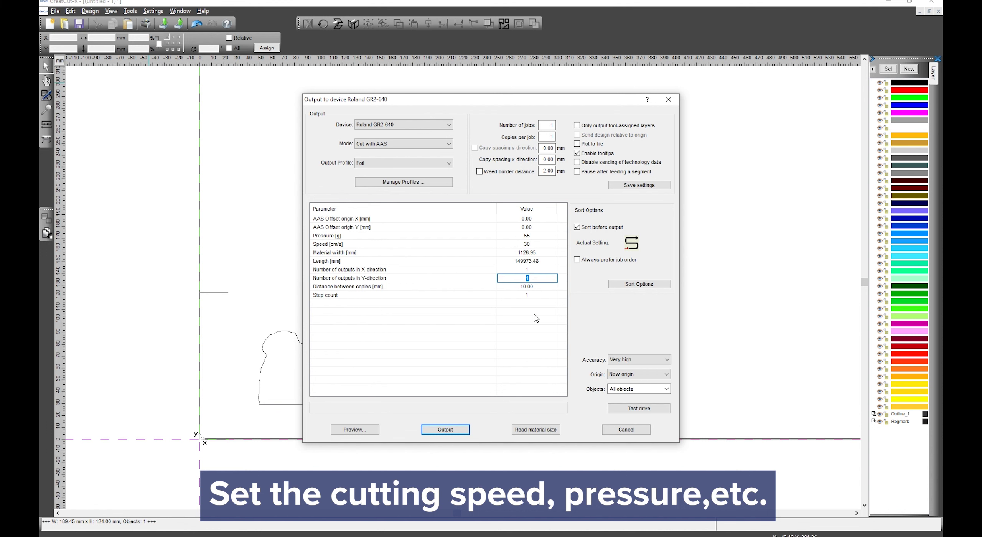
{"action": "left_click", "coordinate": [360, 432]}
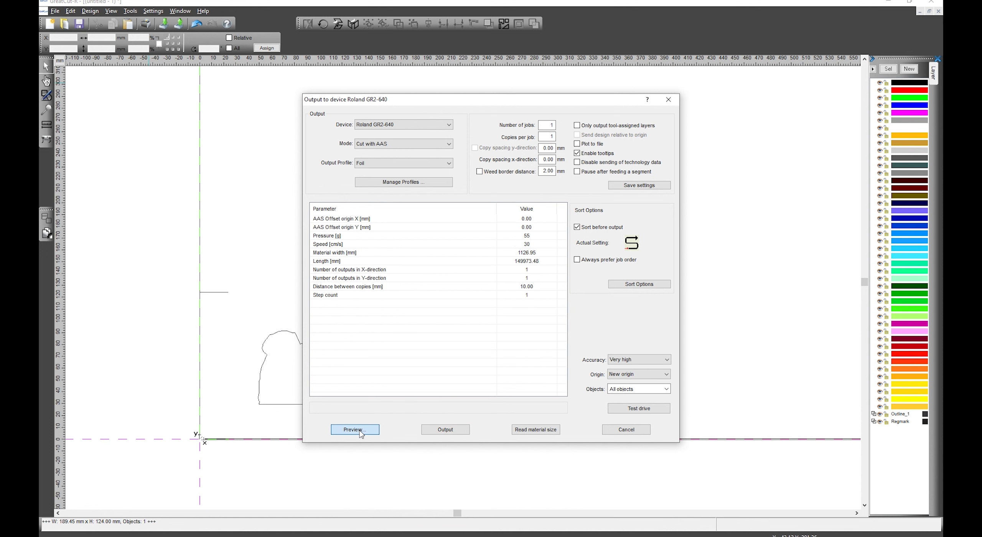